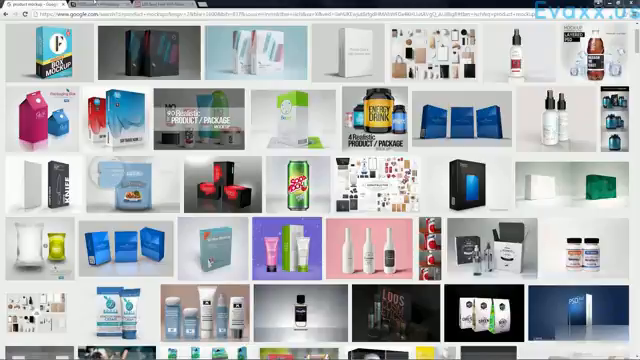
Switch to the PSDCovers tab and browse its listings past the hardbound books to CONTAINER004.
{"action": "left_click", "coordinate": [95, 5]}
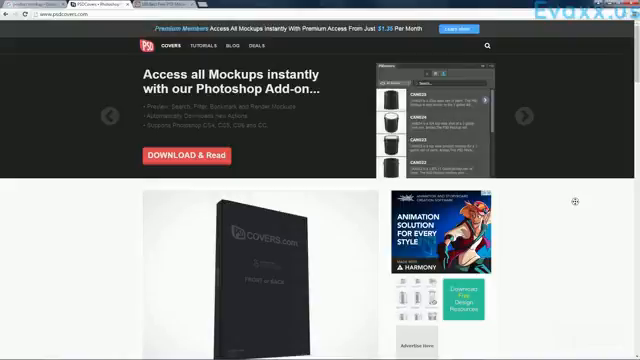
{"action": "scroll", "coordinate": [575, 205], "scroll_direction": "down", "scroll_amount": 1}
{"action": "scroll", "coordinate": [575, 208], "scroll_direction": "down", "scroll_amount": 2}
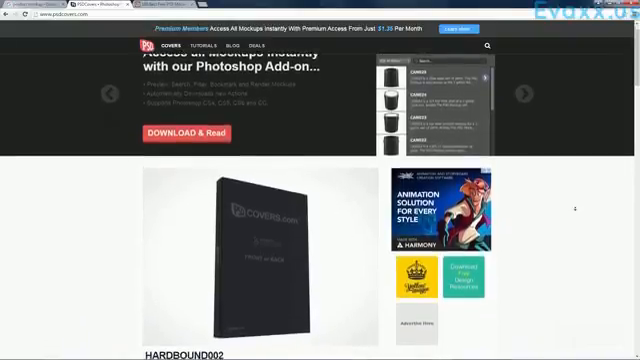
{"action": "scroll", "coordinate": [575, 208], "scroll_direction": "down", "scroll_amount": 2}
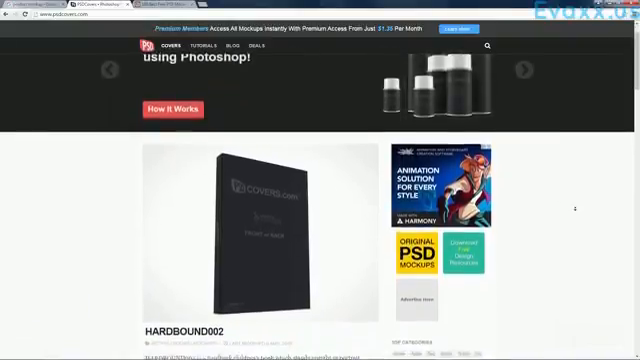
{"action": "scroll", "coordinate": [575, 208], "scroll_direction": "down", "scroll_amount": 2}
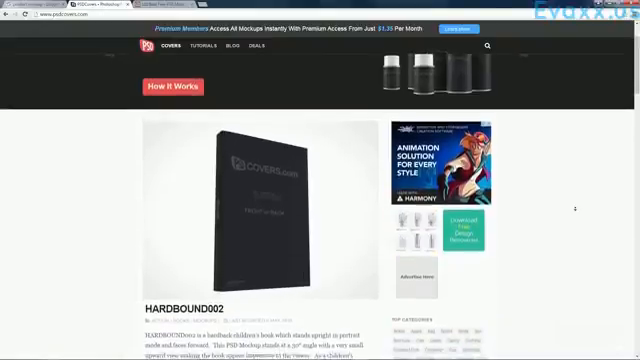
{"action": "scroll", "coordinate": [575, 208], "scroll_direction": "down", "scroll_amount": 2}
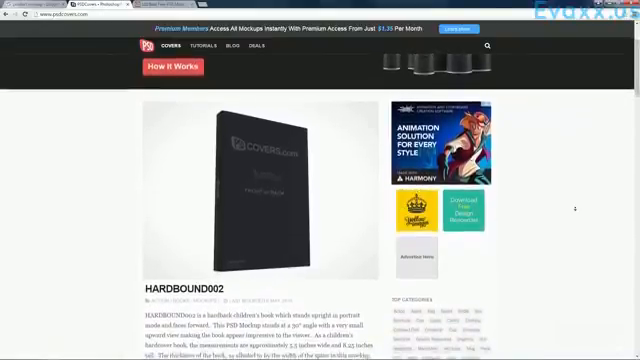
{"action": "scroll", "coordinate": [575, 208], "scroll_direction": "down", "scroll_amount": 1}
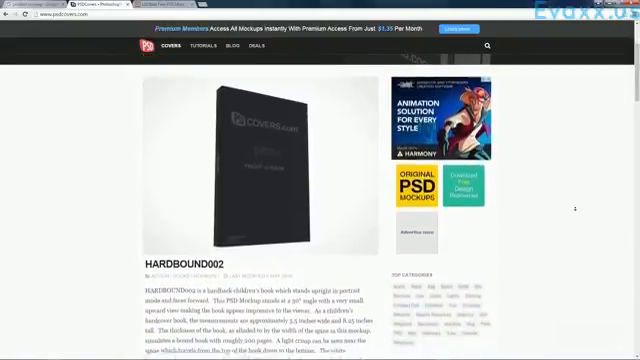
{"action": "scroll", "coordinate": [575, 208], "scroll_direction": "down", "scroll_amount": 1}
{"action": "scroll", "coordinate": [575, 208], "scroll_direction": "down", "scroll_amount": 2}
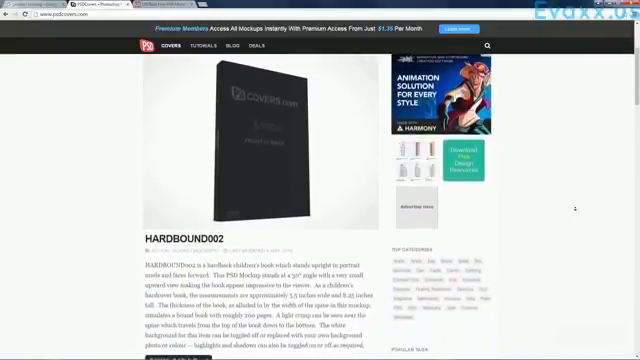
{"action": "scroll", "coordinate": [575, 208], "scroll_direction": "down", "scroll_amount": 1}
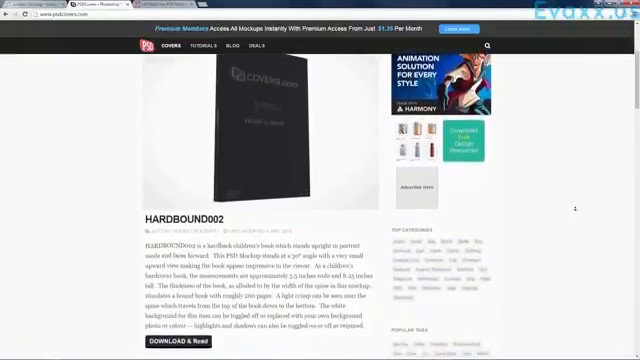
{"action": "scroll", "coordinate": [575, 208], "scroll_direction": "down", "scroll_amount": 1}
{"action": "scroll", "coordinate": [575, 208], "scroll_direction": "down", "scroll_amount": 1}
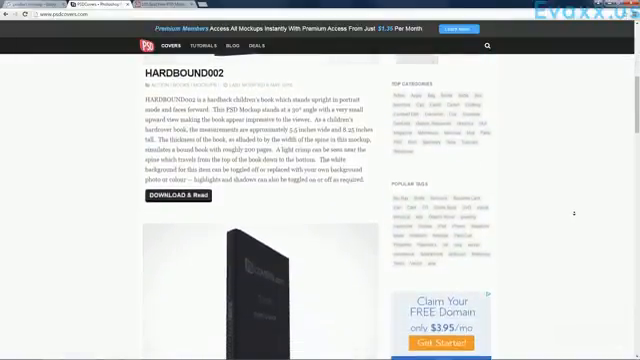
{"action": "scroll", "coordinate": [574, 213], "scroll_direction": "down", "scroll_amount": 1}
{"action": "scroll", "coordinate": [574, 213], "scroll_direction": "down", "scroll_amount": 1}
{"action": "scroll", "coordinate": [574, 213], "scroll_direction": "down", "scroll_amount": 1}
{"action": "scroll", "coordinate": [574, 213], "scroll_direction": "down", "scroll_amount": 1}
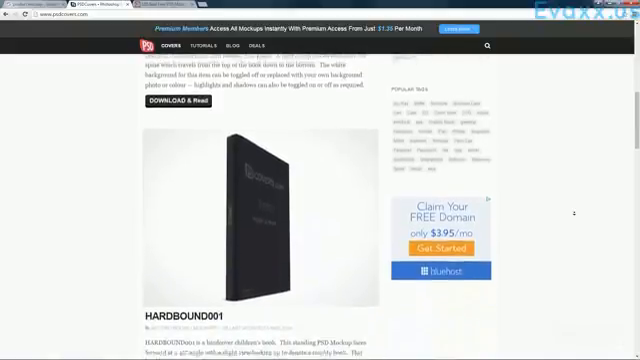
{"action": "scroll", "coordinate": [574, 213], "scroll_direction": "down", "scroll_amount": 1}
{"action": "scroll", "coordinate": [574, 213], "scroll_direction": "down", "scroll_amount": 1}
{"action": "scroll", "coordinate": [574, 213], "scroll_direction": "down", "scroll_amount": 1}
{"action": "scroll", "coordinate": [574, 213], "scroll_direction": "down", "scroll_amount": 1}
{"action": "scroll", "coordinate": [574, 213], "scroll_direction": "down", "scroll_amount": 1}
{"action": "scroll", "coordinate": [574, 213], "scroll_direction": "down", "scroll_amount": 1}
{"action": "scroll", "coordinate": [574, 213], "scroll_direction": "down", "scroll_amount": 1}
{"action": "scroll", "coordinate": [574, 213], "scroll_direction": "down", "scroll_amount": 1}
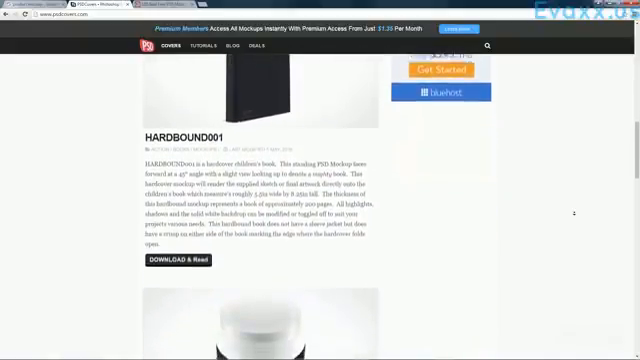
{"action": "scroll", "coordinate": [574, 213], "scroll_direction": "down", "scroll_amount": 1}
{"action": "scroll", "coordinate": [574, 213], "scroll_direction": "down", "scroll_amount": 1}
{"action": "scroll", "coordinate": [574, 213], "scroll_direction": "down", "scroll_amount": 1}
{"action": "scroll", "coordinate": [574, 213], "scroll_direction": "down", "scroll_amount": 1}
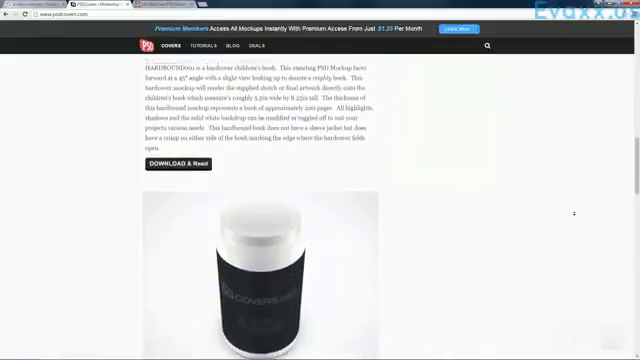
{"action": "scroll", "coordinate": [574, 213], "scroll_direction": "down", "scroll_amount": 1}
{"action": "scroll", "coordinate": [574, 213], "scroll_direction": "down", "scroll_amount": 1}
{"action": "scroll", "coordinate": [574, 213], "scroll_direction": "down", "scroll_amount": 1}
{"action": "scroll", "coordinate": [574, 213], "scroll_direction": "down", "scroll_amount": 1}
{"action": "scroll", "coordinate": [574, 213], "scroll_direction": "down", "scroll_amount": 1}
{"action": "scroll", "coordinate": [574, 213], "scroll_direction": "down", "scroll_amount": 1}
{"action": "scroll", "coordinate": [573, 203], "scroll_direction": "down", "scroll_amount": 1}
{"action": "scroll", "coordinate": [573, 204], "scroll_direction": "down", "scroll_amount": 1}
{"action": "scroll", "coordinate": [573, 205], "scroll_direction": "down", "scroll_amount": 1}
{"action": "scroll", "coordinate": [573, 206], "scroll_direction": "down", "scroll_amount": 1}
{"action": "scroll", "coordinate": [573, 207], "scroll_direction": "down", "scroll_amount": 1}
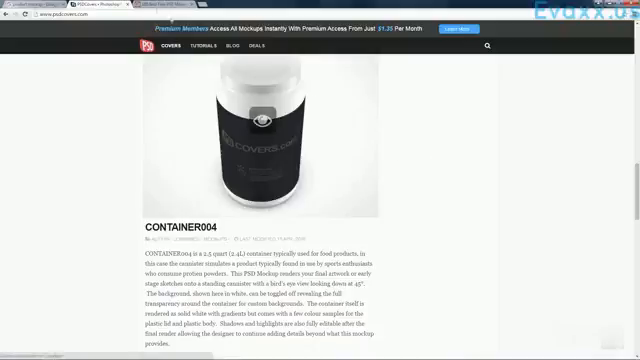
Switch to the 100 Best Free PSD Mockups article and browse its branding and stationery mockups.
{"action": "left_click", "coordinate": [160, 4]}
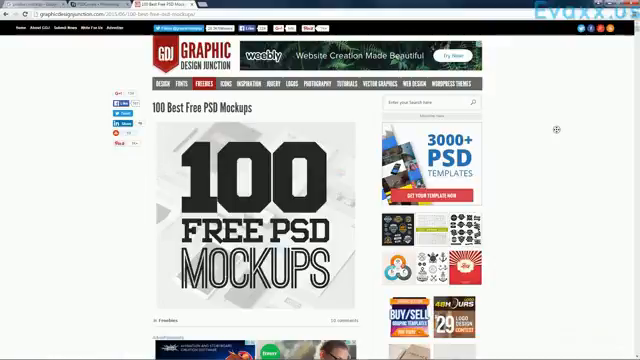
{"action": "scroll", "coordinate": [557, 139], "scroll_direction": "down", "scroll_amount": 1}
{"action": "scroll", "coordinate": [557, 141], "scroll_direction": "down", "scroll_amount": 1}
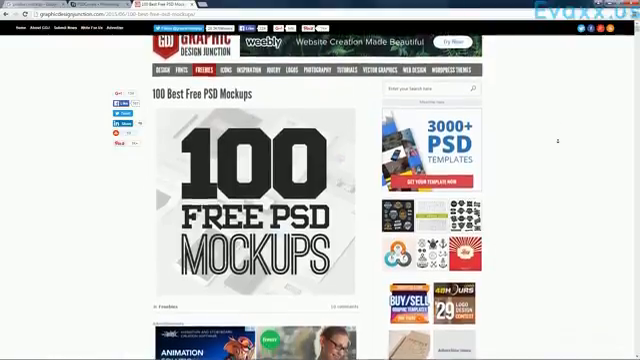
{"action": "scroll", "coordinate": [557, 143], "scroll_direction": "down", "scroll_amount": 1}
{"action": "scroll", "coordinate": [557, 145], "scroll_direction": "down", "scroll_amount": 2}
{"action": "scroll", "coordinate": [557, 147], "scroll_direction": "down", "scroll_amount": 2}
{"action": "scroll", "coordinate": [557, 148], "scroll_direction": "down", "scroll_amount": 1}
{"action": "scroll", "coordinate": [557, 148], "scroll_direction": "down", "scroll_amount": 1}
{"action": "scroll", "coordinate": [557, 149], "scroll_direction": "down", "scroll_amount": 1}
{"action": "scroll", "coordinate": [557, 149], "scroll_direction": "down", "scroll_amount": 1}
{"action": "scroll", "coordinate": [557, 148], "scroll_direction": "down", "scroll_amount": 1}
{"action": "scroll", "coordinate": [557, 148], "scroll_direction": "down", "scroll_amount": 1}
{"action": "scroll", "coordinate": [557, 148], "scroll_direction": "down", "scroll_amount": 1}
{"action": "scroll", "coordinate": [557, 148], "scroll_direction": "down", "scroll_amount": 2}
{"action": "scroll", "coordinate": [557, 148], "scroll_direction": "down", "scroll_amount": 1}
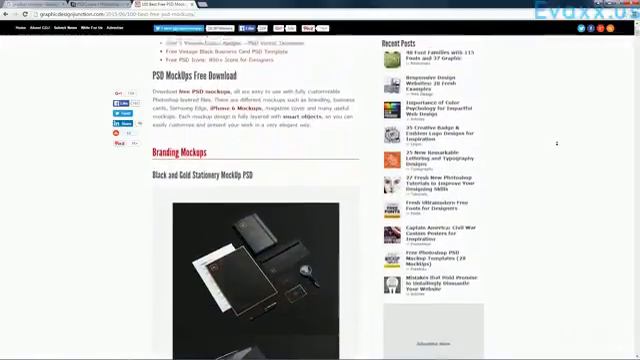
{"action": "scroll", "coordinate": [557, 148], "scroll_direction": "down", "scroll_amount": 1}
{"action": "scroll", "coordinate": [557, 146], "scroll_direction": "down", "scroll_amount": 1}
{"action": "scroll", "coordinate": [557, 144], "scroll_direction": "down", "scroll_amount": 1}
{"action": "scroll", "coordinate": [557, 144], "scroll_direction": "down", "scroll_amount": 1}
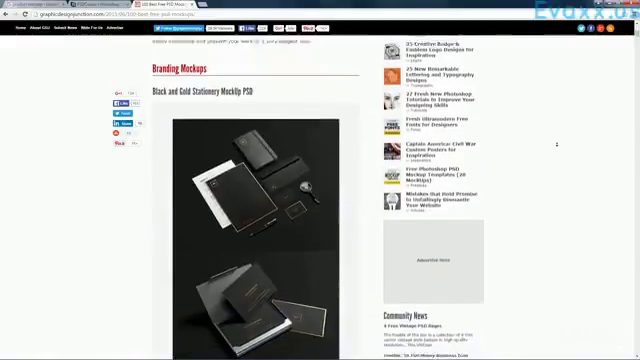
{"action": "scroll", "coordinate": [557, 145], "scroll_direction": "down", "scroll_amount": 1}
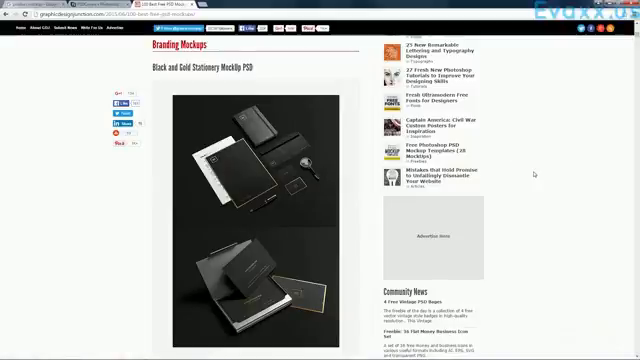
{"action": "scroll", "coordinate": [535, 183], "scroll_direction": "down", "scroll_amount": 1}
{"action": "scroll", "coordinate": [535, 189], "scroll_direction": "down", "scroll_amount": 1}
{"action": "scroll", "coordinate": [535, 188], "scroll_direction": "down", "scroll_amount": 2}
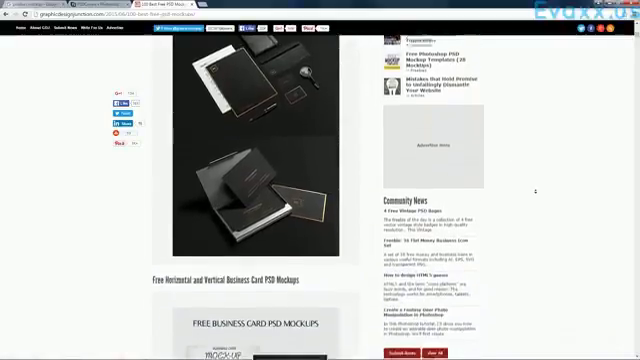
{"action": "scroll", "coordinate": [535, 187], "scroll_direction": "down", "scroll_amount": 1}
{"action": "scroll", "coordinate": [535, 186], "scroll_direction": "down", "scroll_amount": 1}
{"action": "scroll", "coordinate": [534, 186], "scroll_direction": "down", "scroll_amount": 1}
{"action": "scroll", "coordinate": [534, 186], "scroll_direction": "down", "scroll_amount": 1}
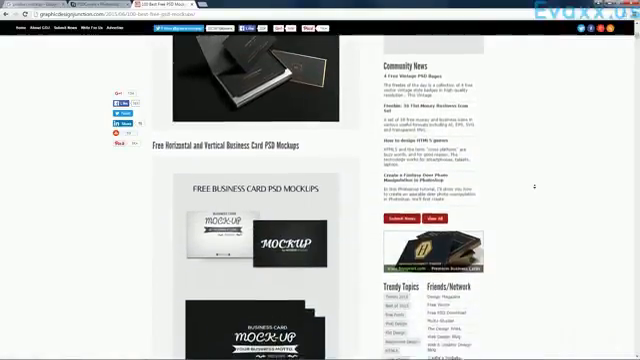
{"action": "scroll", "coordinate": [534, 186], "scroll_direction": "down", "scroll_amount": 1}
{"action": "scroll", "coordinate": [534, 186], "scroll_direction": "down", "scroll_amount": 1}
{"action": "scroll", "coordinate": [534, 186], "scroll_direction": "down", "scroll_amount": 1}
{"action": "scroll", "coordinate": [534, 186], "scroll_direction": "down", "scroll_amount": 1}
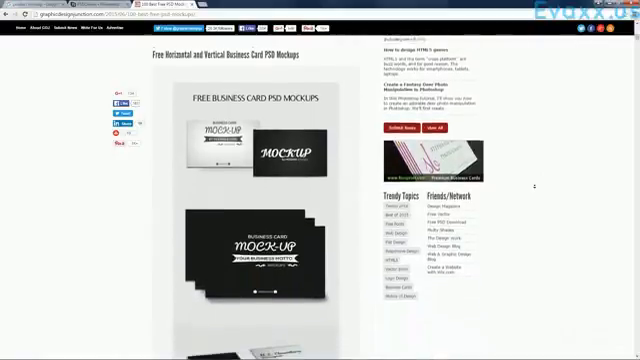
{"action": "scroll", "coordinate": [534, 186], "scroll_direction": "down", "scroll_amount": 1}
{"action": "scroll", "coordinate": [534, 186], "scroll_direction": "down", "scroll_amount": 1}
{"action": "scroll", "coordinate": [534, 186], "scroll_direction": "down", "scroll_amount": 1}
{"action": "scroll", "coordinate": [534, 186], "scroll_direction": "down", "scroll_amount": 1}
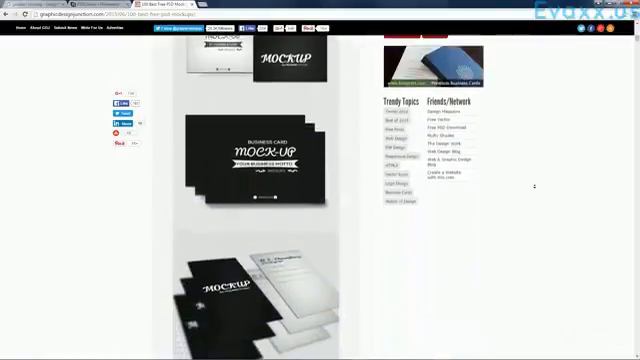
{"action": "scroll", "coordinate": [534, 186], "scroll_direction": "down", "scroll_amount": 1}
{"action": "scroll", "coordinate": [534, 186], "scroll_direction": "down", "scroll_amount": 1}
{"action": "scroll", "coordinate": [534, 186], "scroll_direction": "down", "scroll_amount": 1}
{"action": "scroll", "coordinate": [534, 186], "scroll_direction": "down", "scroll_amount": 1}
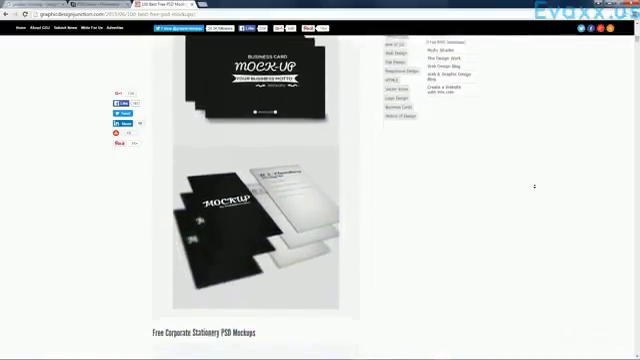
{"action": "scroll", "coordinate": [534, 186], "scroll_direction": "down", "scroll_amount": 1}
{"action": "scroll", "coordinate": [534, 186], "scroll_direction": "down", "scroll_amount": 1}
{"action": "scroll", "coordinate": [534, 186], "scroll_direction": "down", "scroll_amount": 1}
{"action": "scroll", "coordinate": [534, 186], "scroll_direction": "down", "scroll_amount": 1}
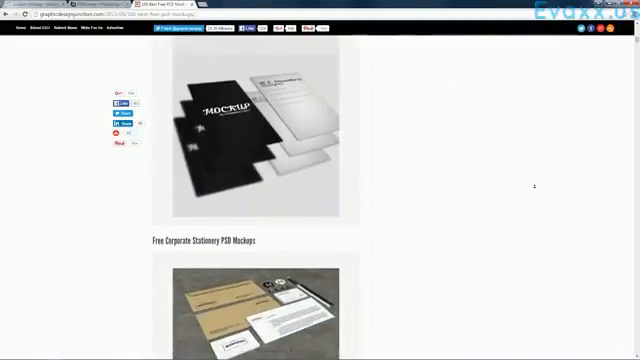
{"action": "scroll", "coordinate": [534, 186], "scroll_direction": "down", "scroll_amount": 1}
{"action": "scroll", "coordinate": [534, 186], "scroll_direction": "down", "scroll_amount": 1}
{"action": "scroll", "coordinate": [534, 186], "scroll_direction": "down", "scroll_amount": 1}
{"action": "scroll", "coordinate": [534, 186], "scroll_direction": "down", "scroll_amount": 1}
{"action": "scroll", "coordinate": [534, 186], "scroll_direction": "down", "scroll_amount": 1}
{"action": "scroll", "coordinate": [534, 186], "scroll_direction": "down", "scroll_amount": 1}
{"action": "scroll", "coordinate": [534, 186], "scroll_direction": "down", "scroll_amount": 1}
{"action": "scroll", "coordinate": [534, 186], "scroll_direction": "down", "scroll_amount": 1}
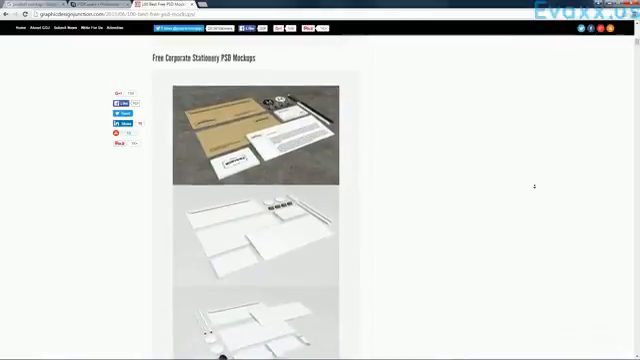
{"action": "scroll", "coordinate": [534, 186], "scroll_direction": "down", "scroll_amount": 1}
{"action": "scroll", "coordinate": [534, 186], "scroll_direction": "down", "scroll_amount": 1}
{"action": "scroll", "coordinate": [534, 186], "scroll_direction": "down", "scroll_amount": 1}
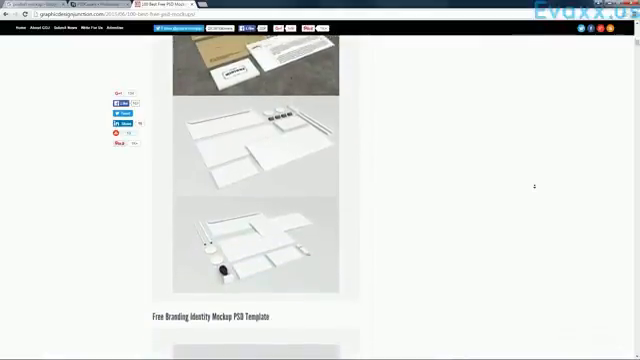